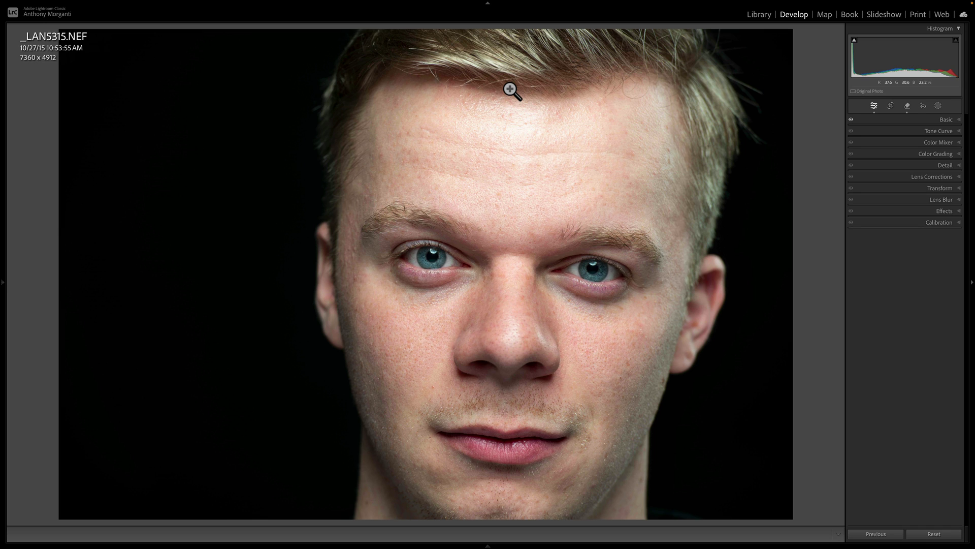
Step: Briefly expand and collapse the Basic panel, then open the Add New Mask options to detect people
click(943, 120)
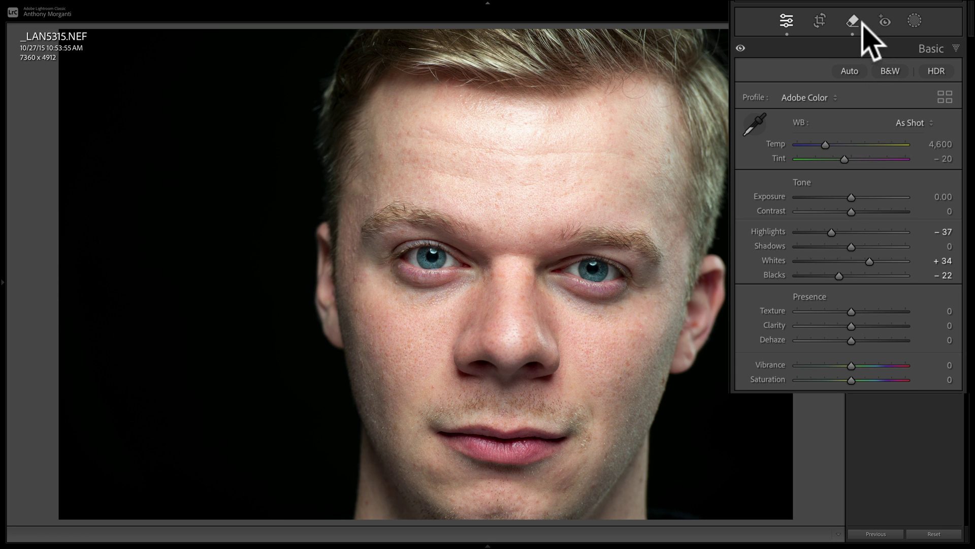
click(939, 49)
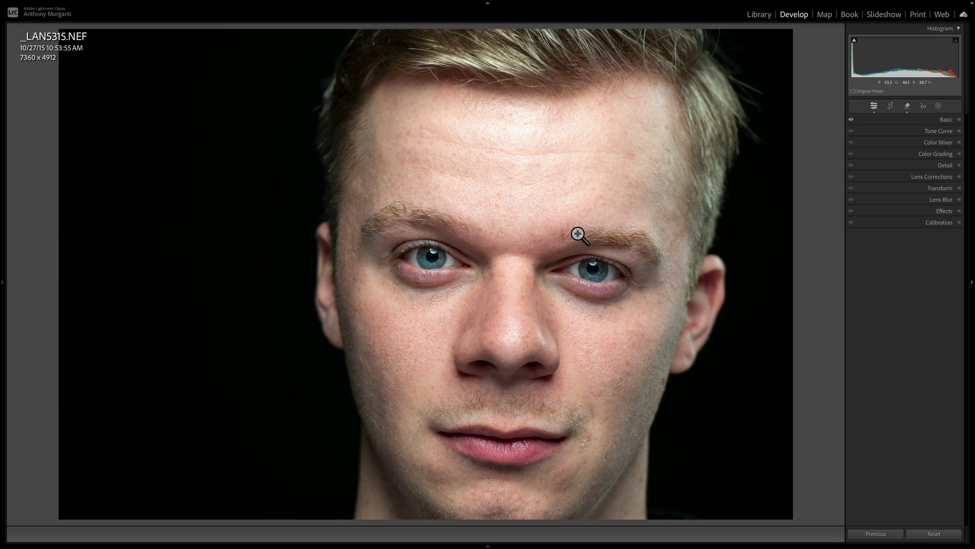
click(938, 105)
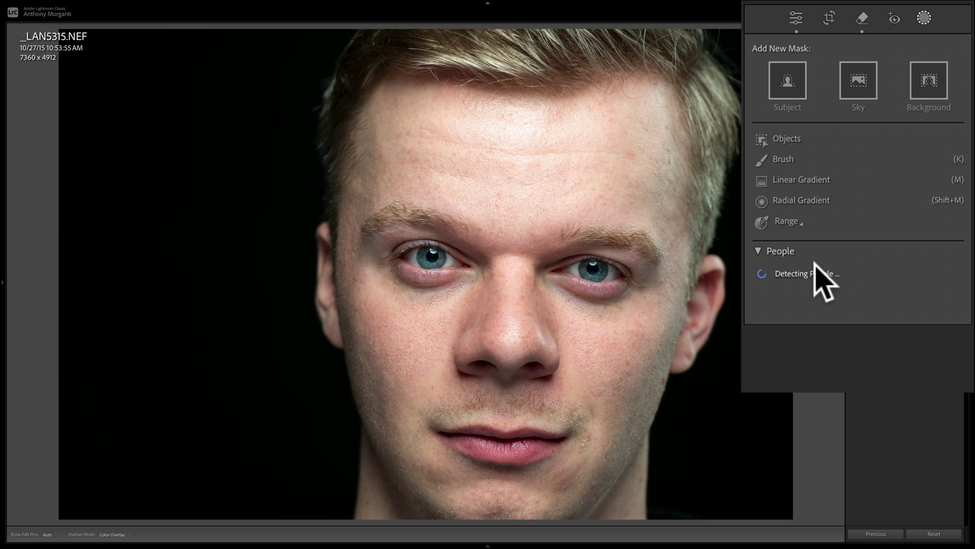
Step: Create a Person 1 mask limited to Iris and Pupil, then bring up the preset list
click(769, 279)
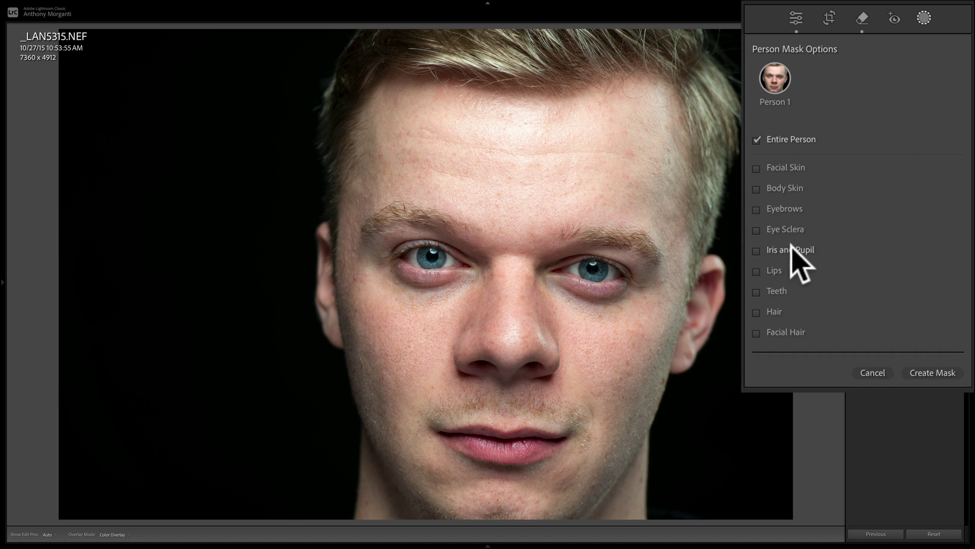
click(757, 250)
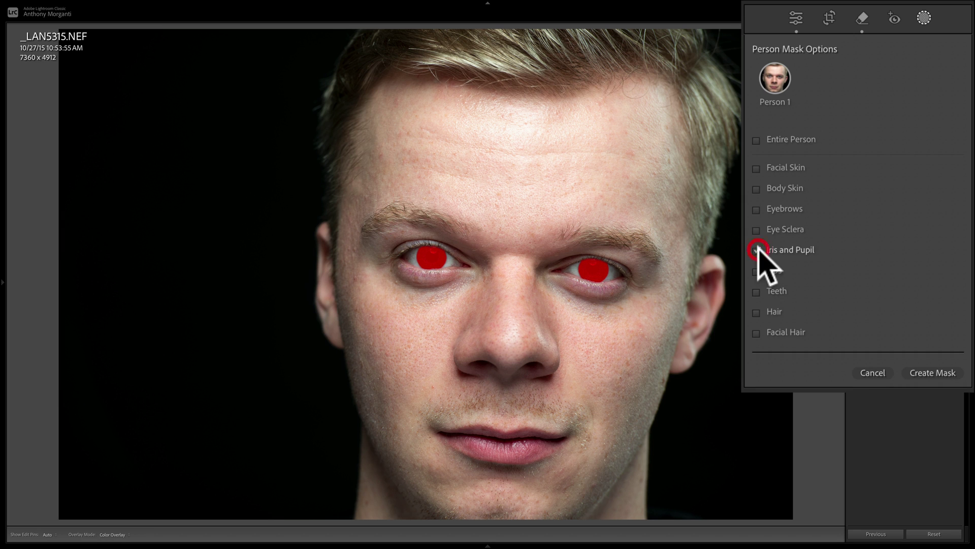
click(937, 373)
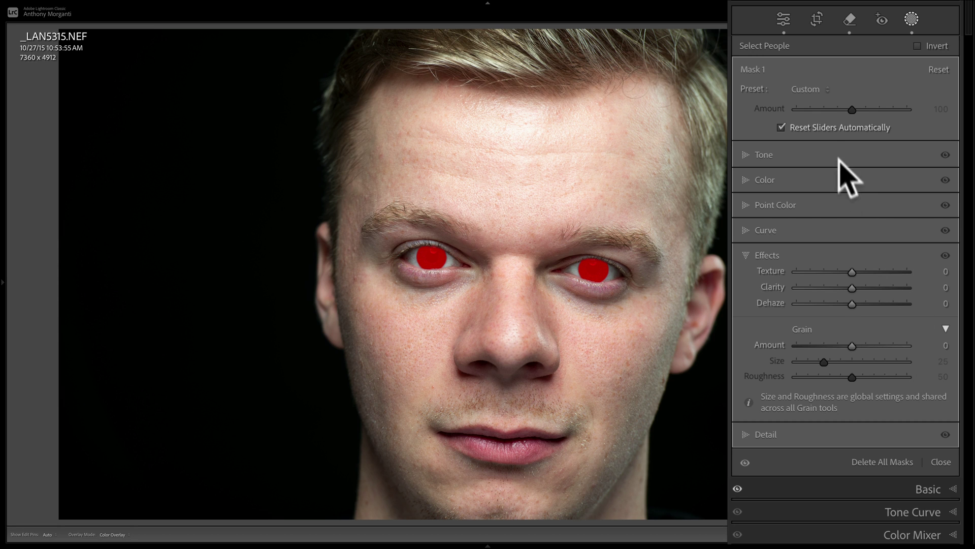
click(824, 90)
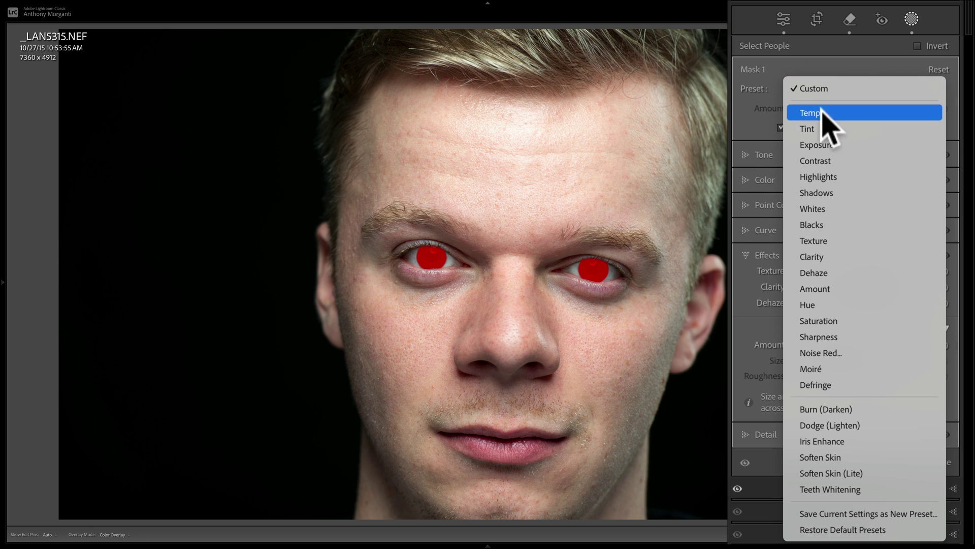
Step: Apply the Iris Enhance preset to Mask 1 and toggle the mask off and on to compare
click(823, 441)
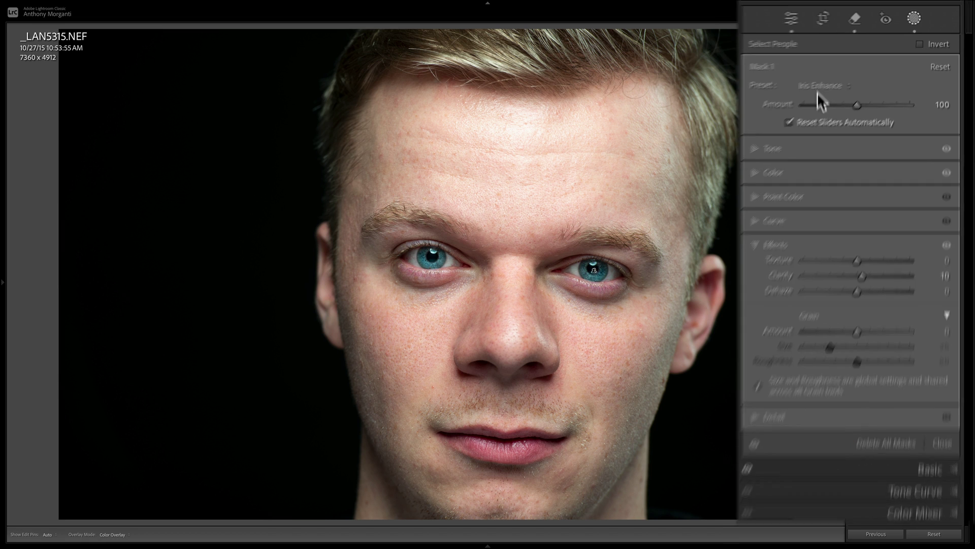
click(838, 56)
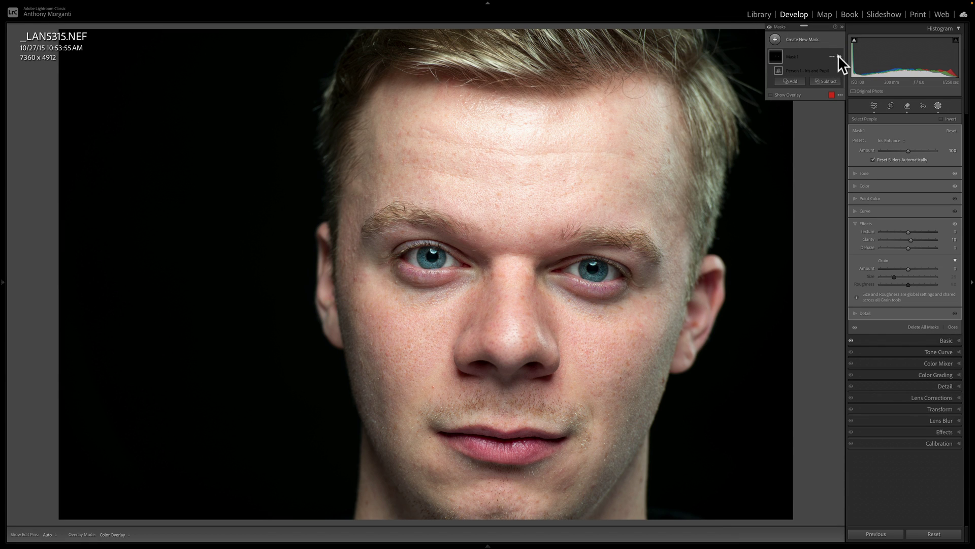
click(838, 55)
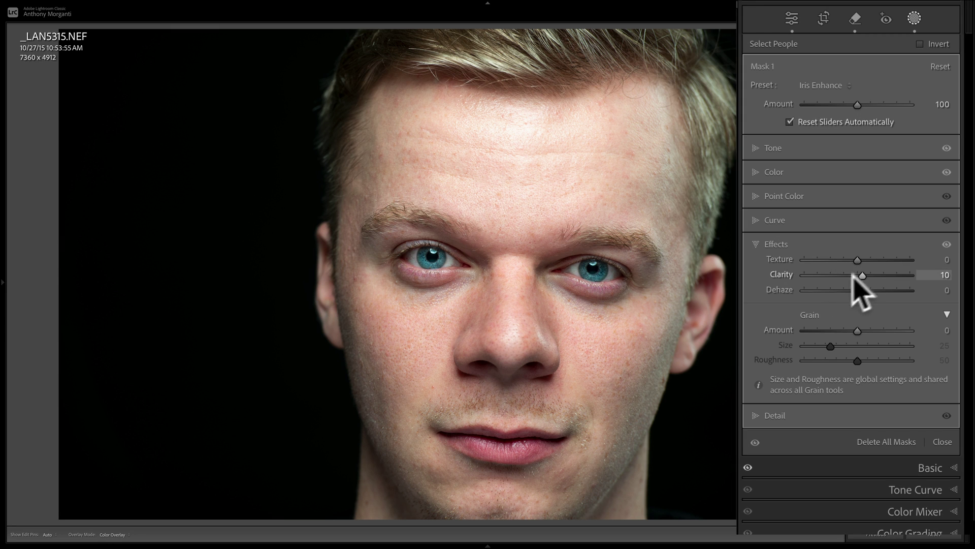
Step: Raise the iris mask's Texture under Effects and set its Detail Sharpness to 19
click(757, 148)
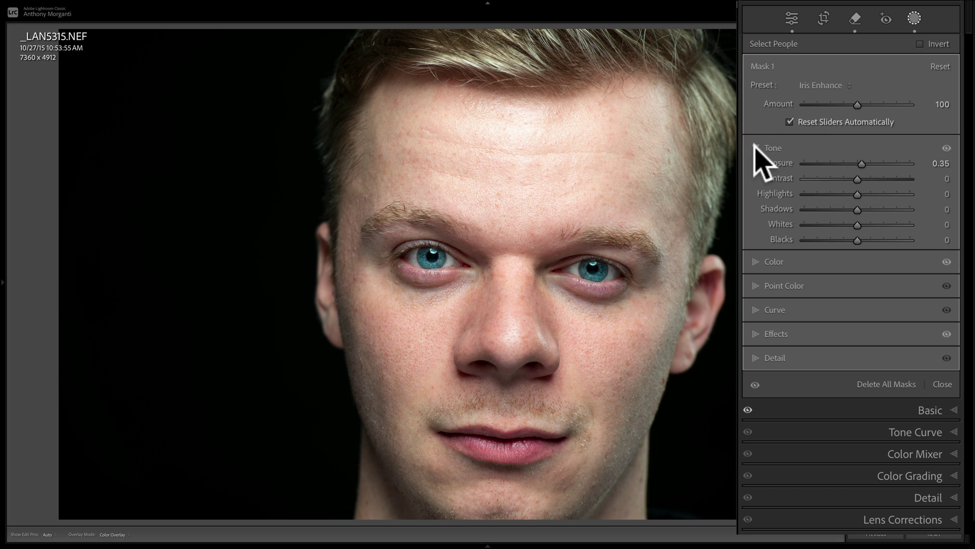
click(756, 148)
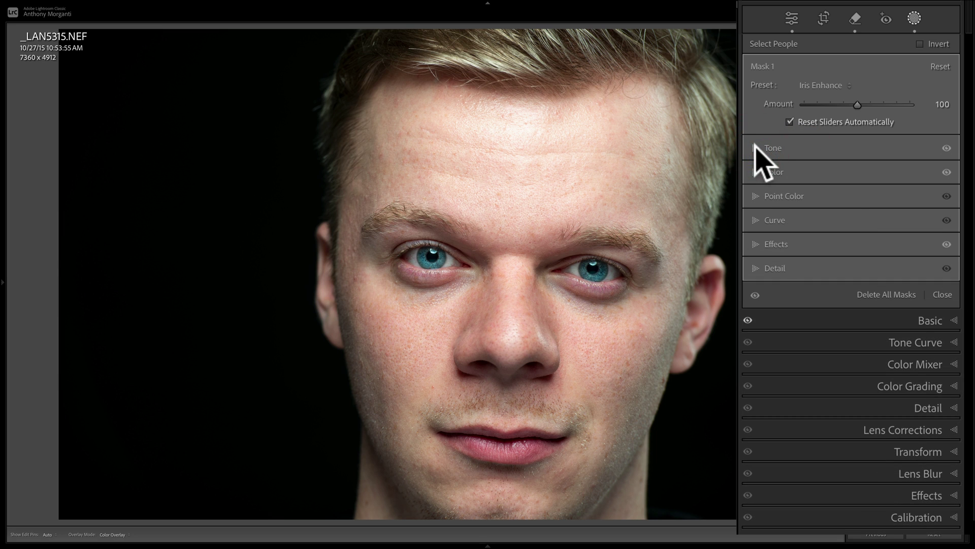
click(757, 246)
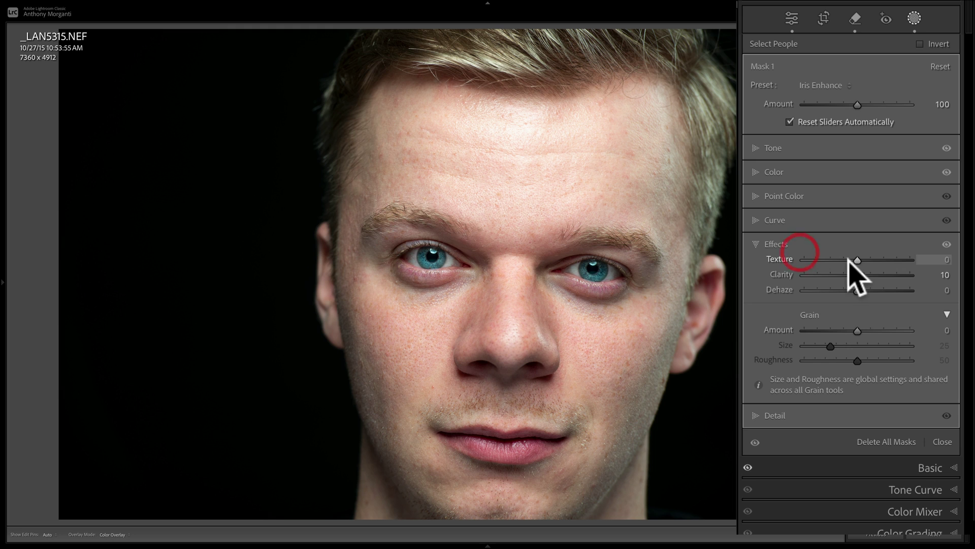
drag(859, 260, 867, 285)
click(759, 418)
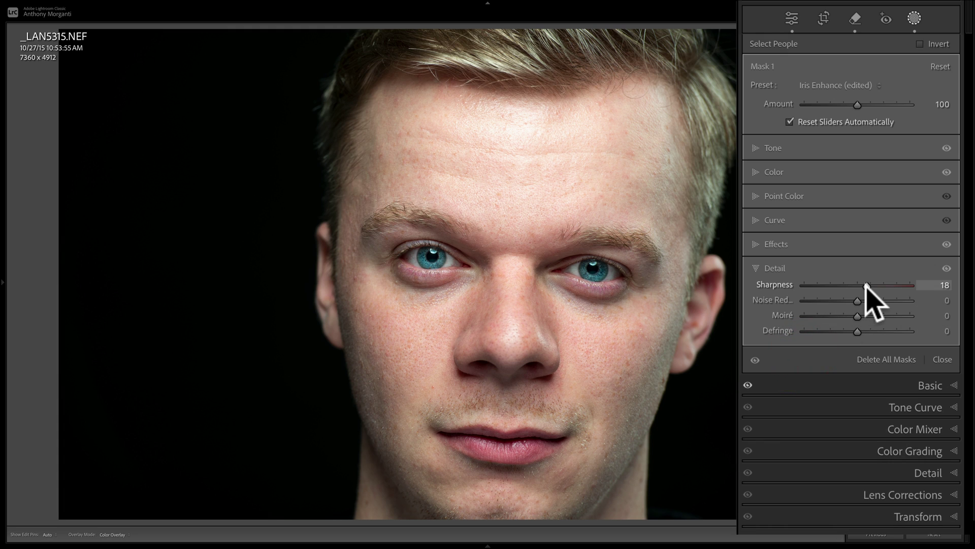
click(867, 285)
Step: Save the current mask settings as a new preset named 'My Iris Preset'
click(869, 85)
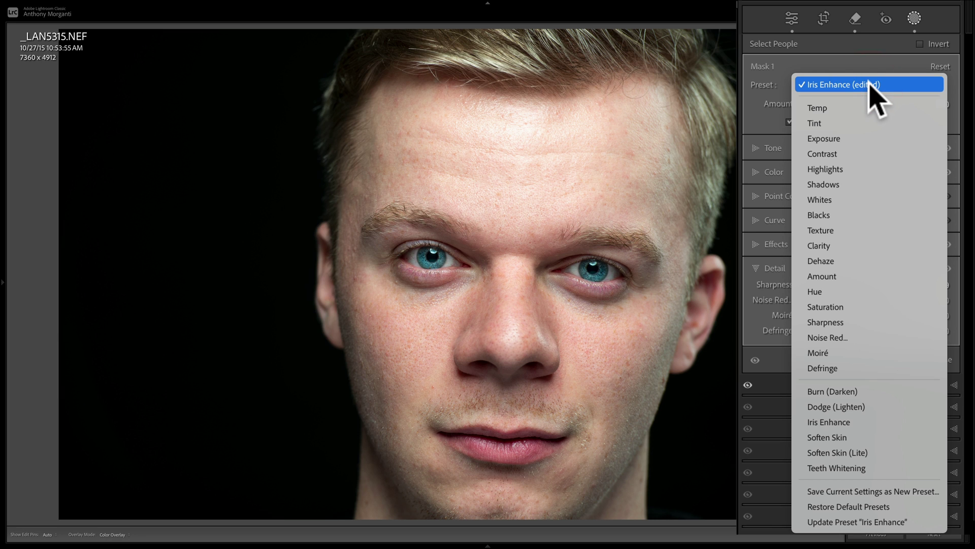
click(870, 491)
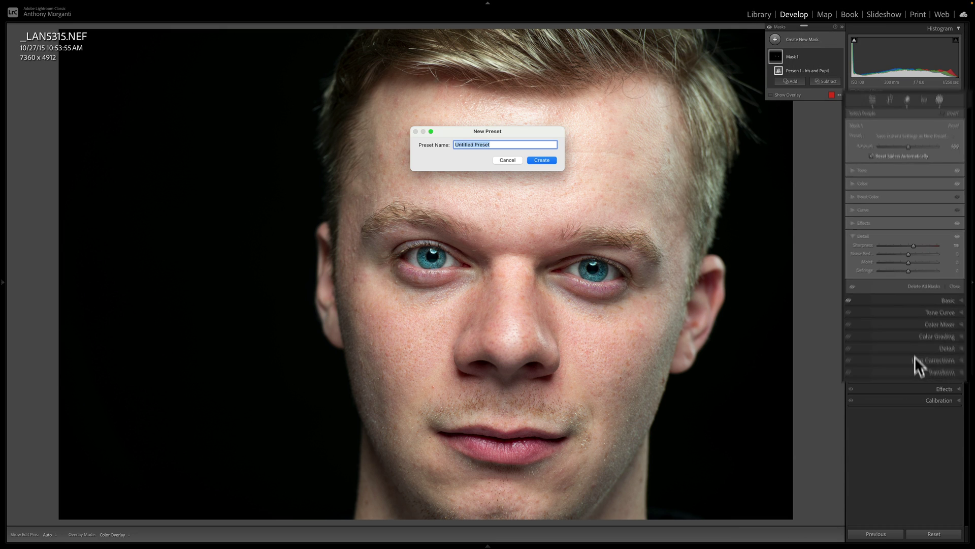
text(My)
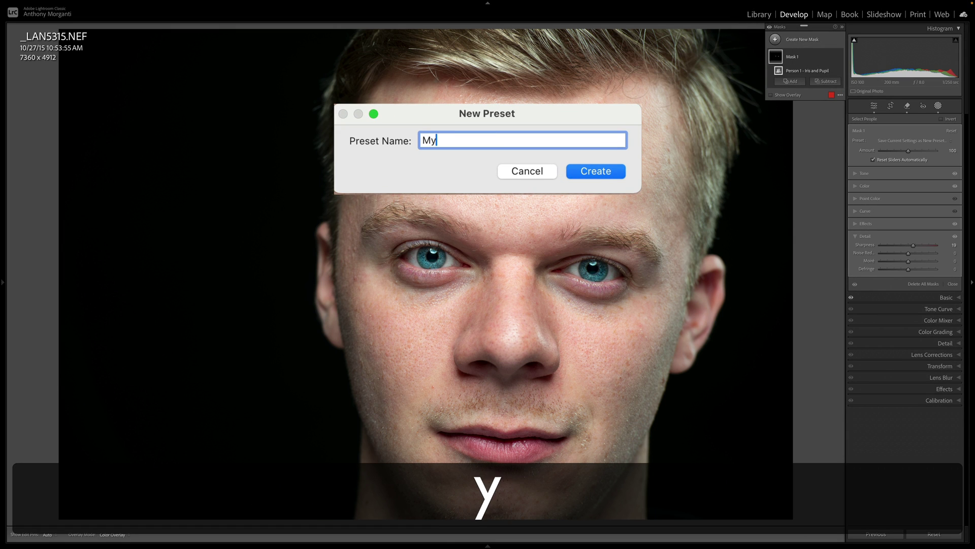
text( Iris)
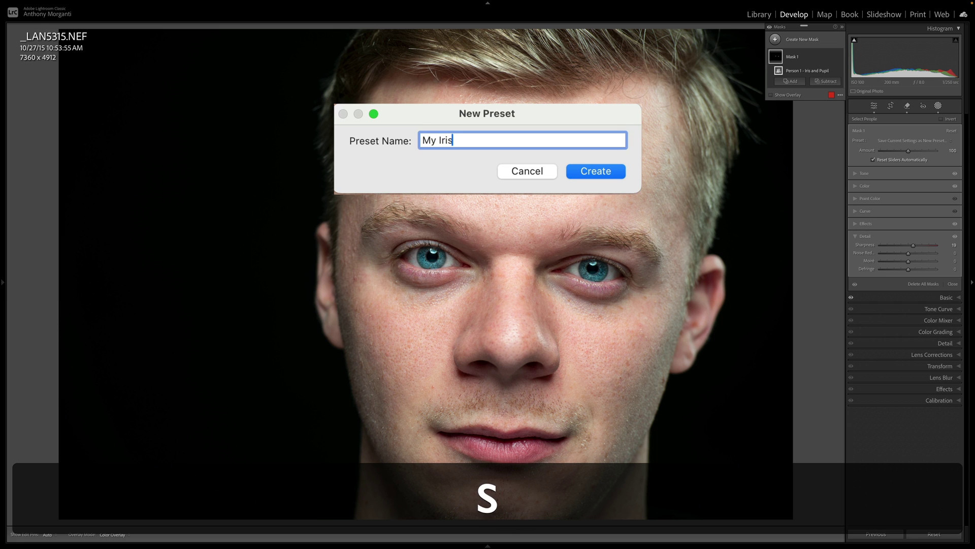
text( Preset)
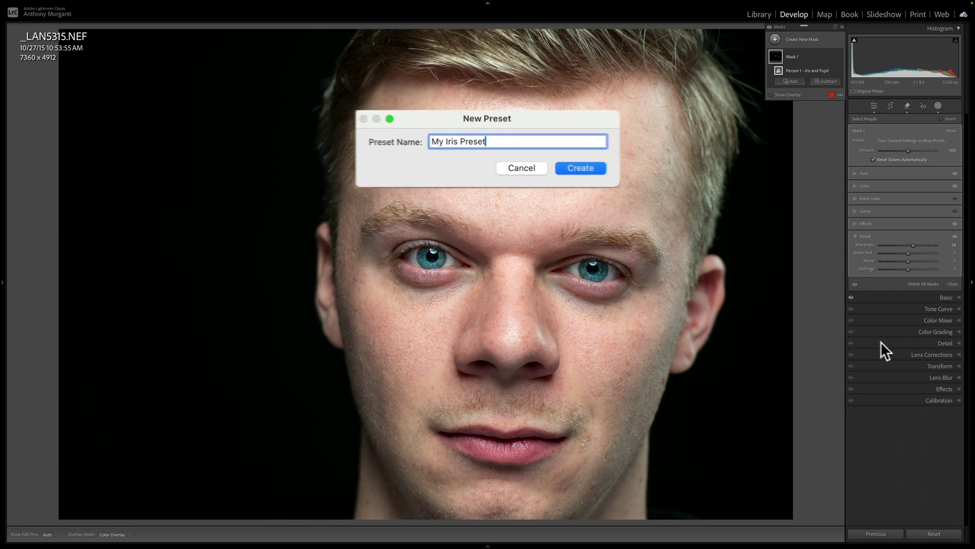
click(550, 157)
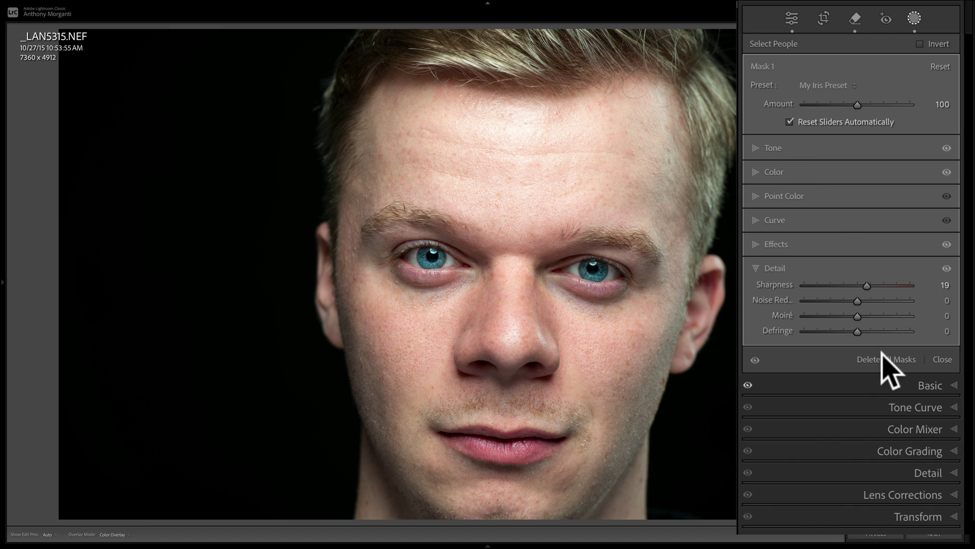
Step: Delete all masks and create a fresh Person 1 mask limited to Iris and Pupil
click(892, 359)
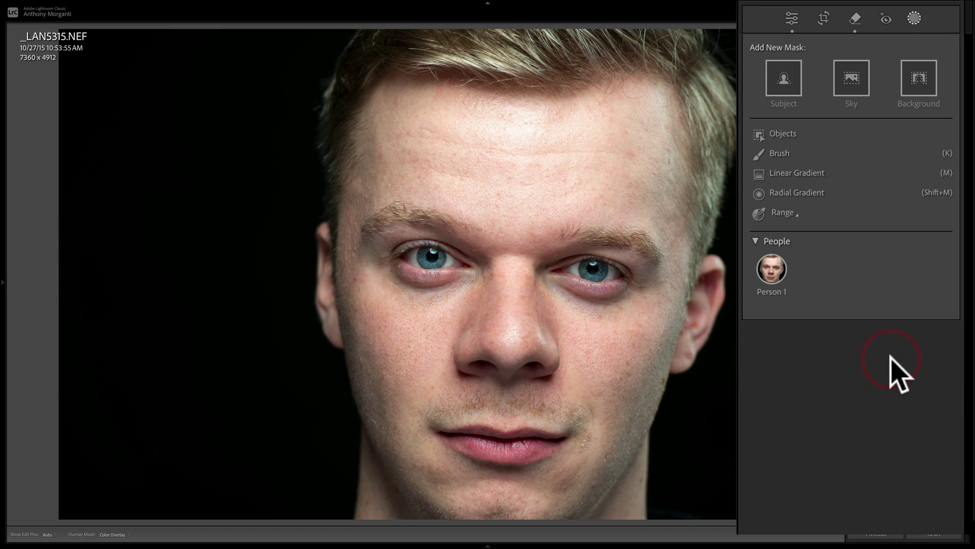
click(774, 263)
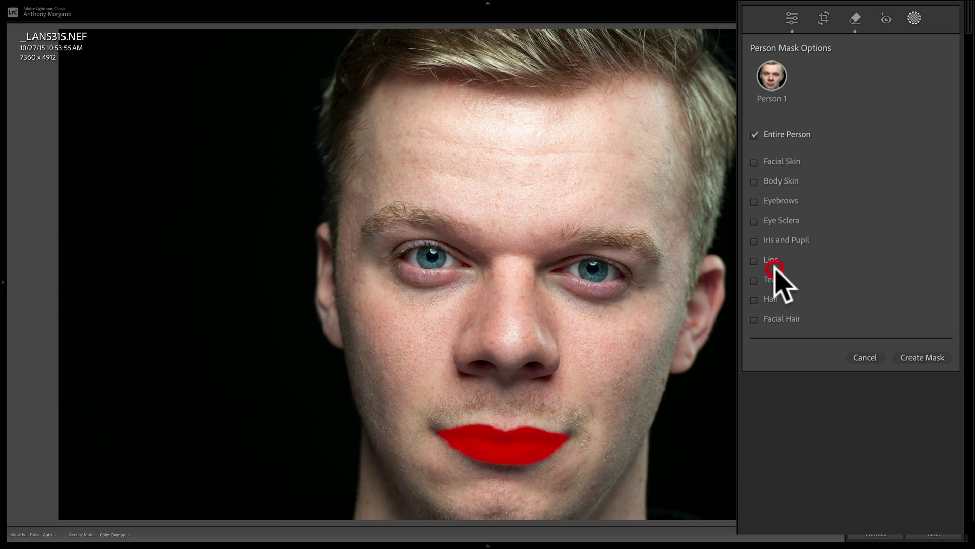
click(772, 240)
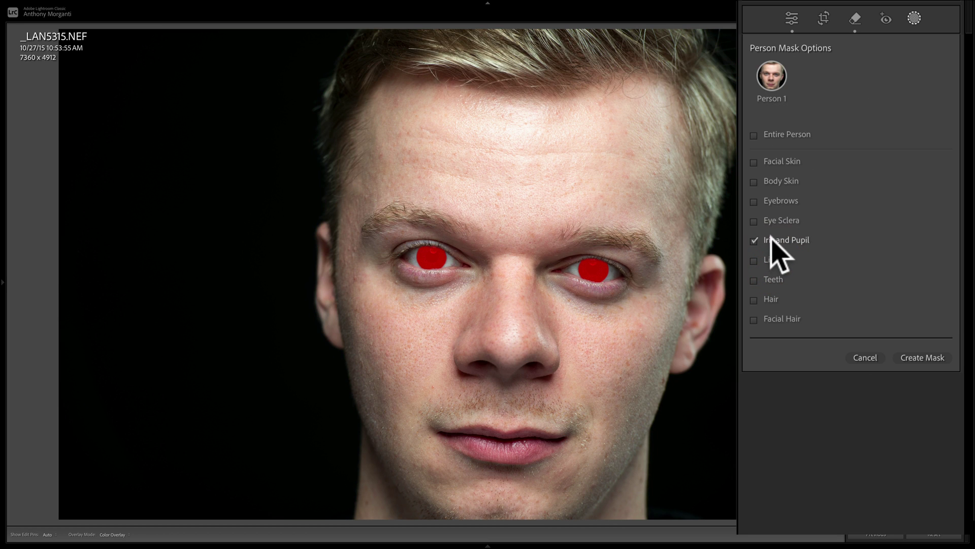
click(920, 357)
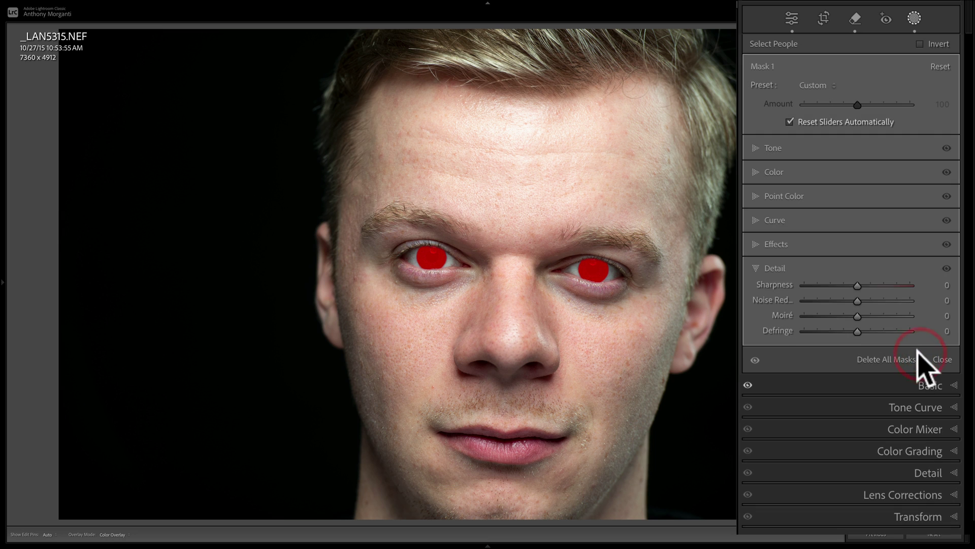
click(816, 85)
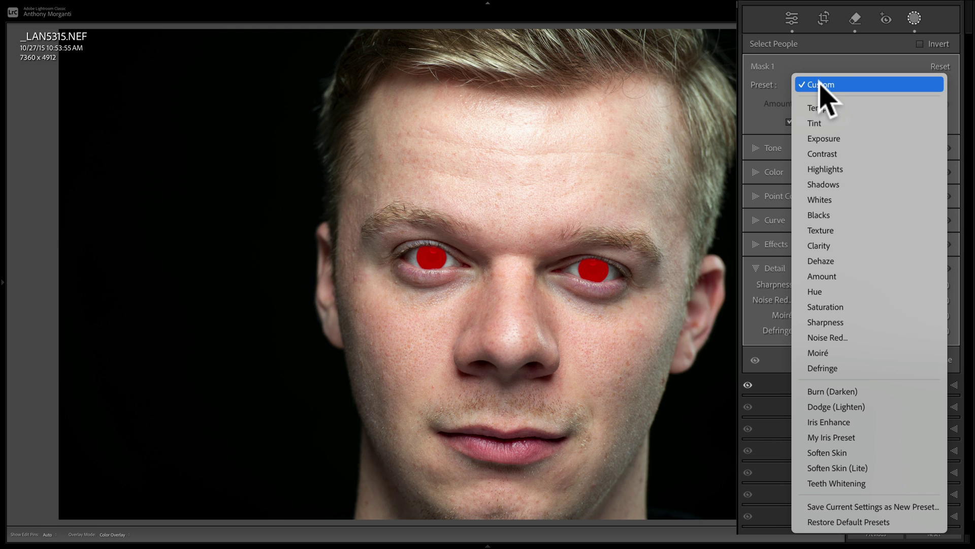
Step: Apply My Iris Preset to the new mask, check its Effects values, and toggle visibility to compare
click(842, 438)
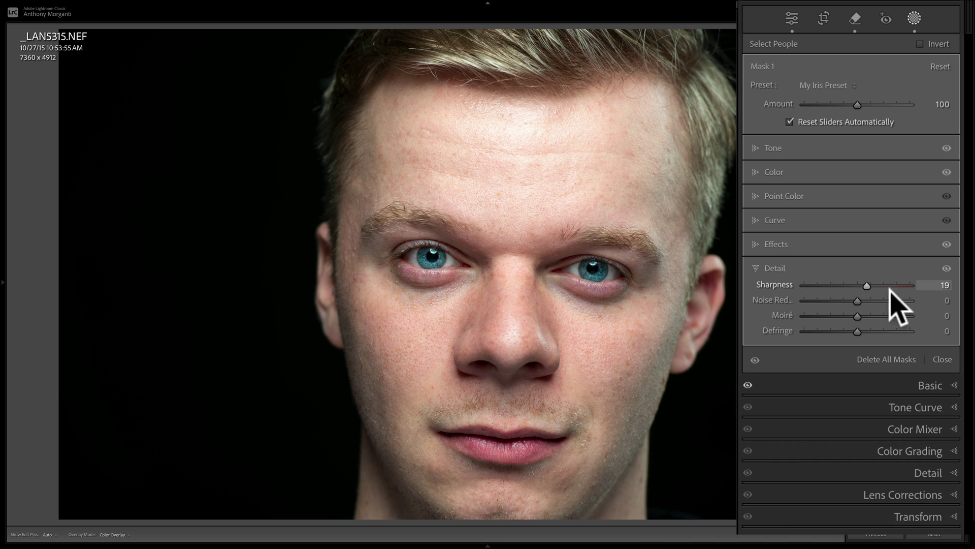
click(777, 249)
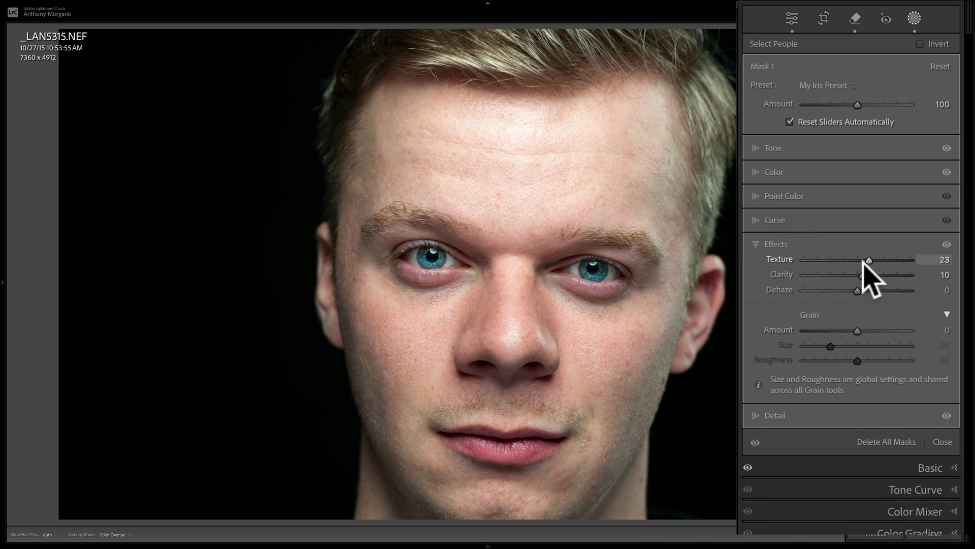
click(754, 242)
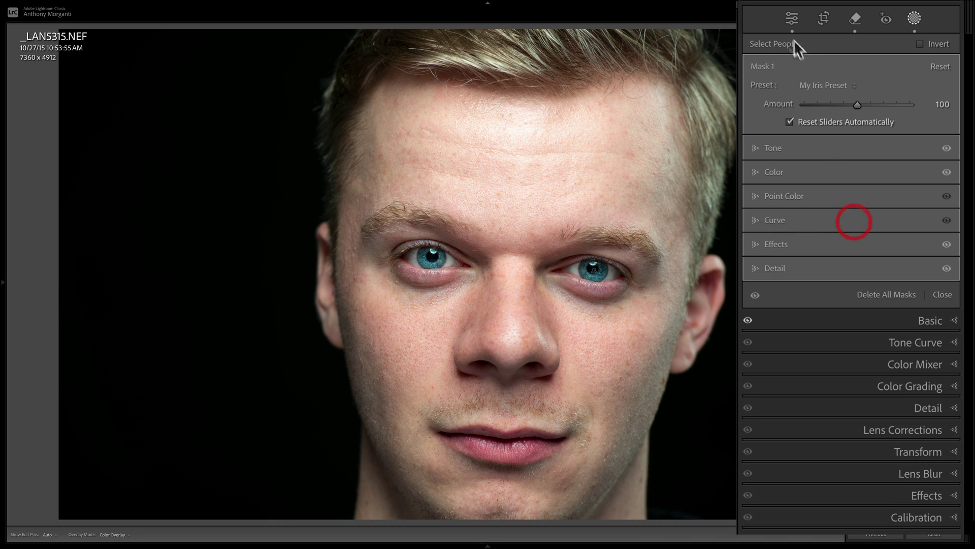
click(839, 55)
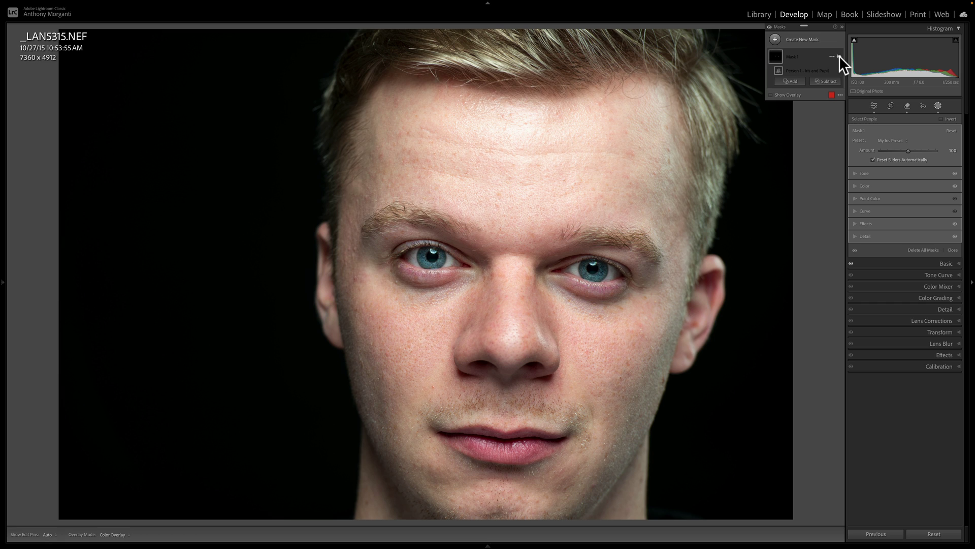
click(839, 56)
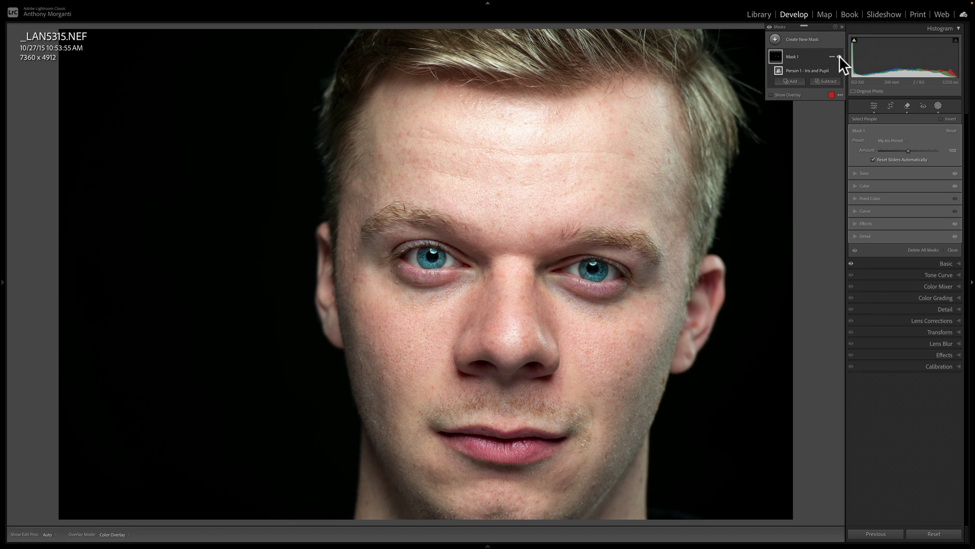